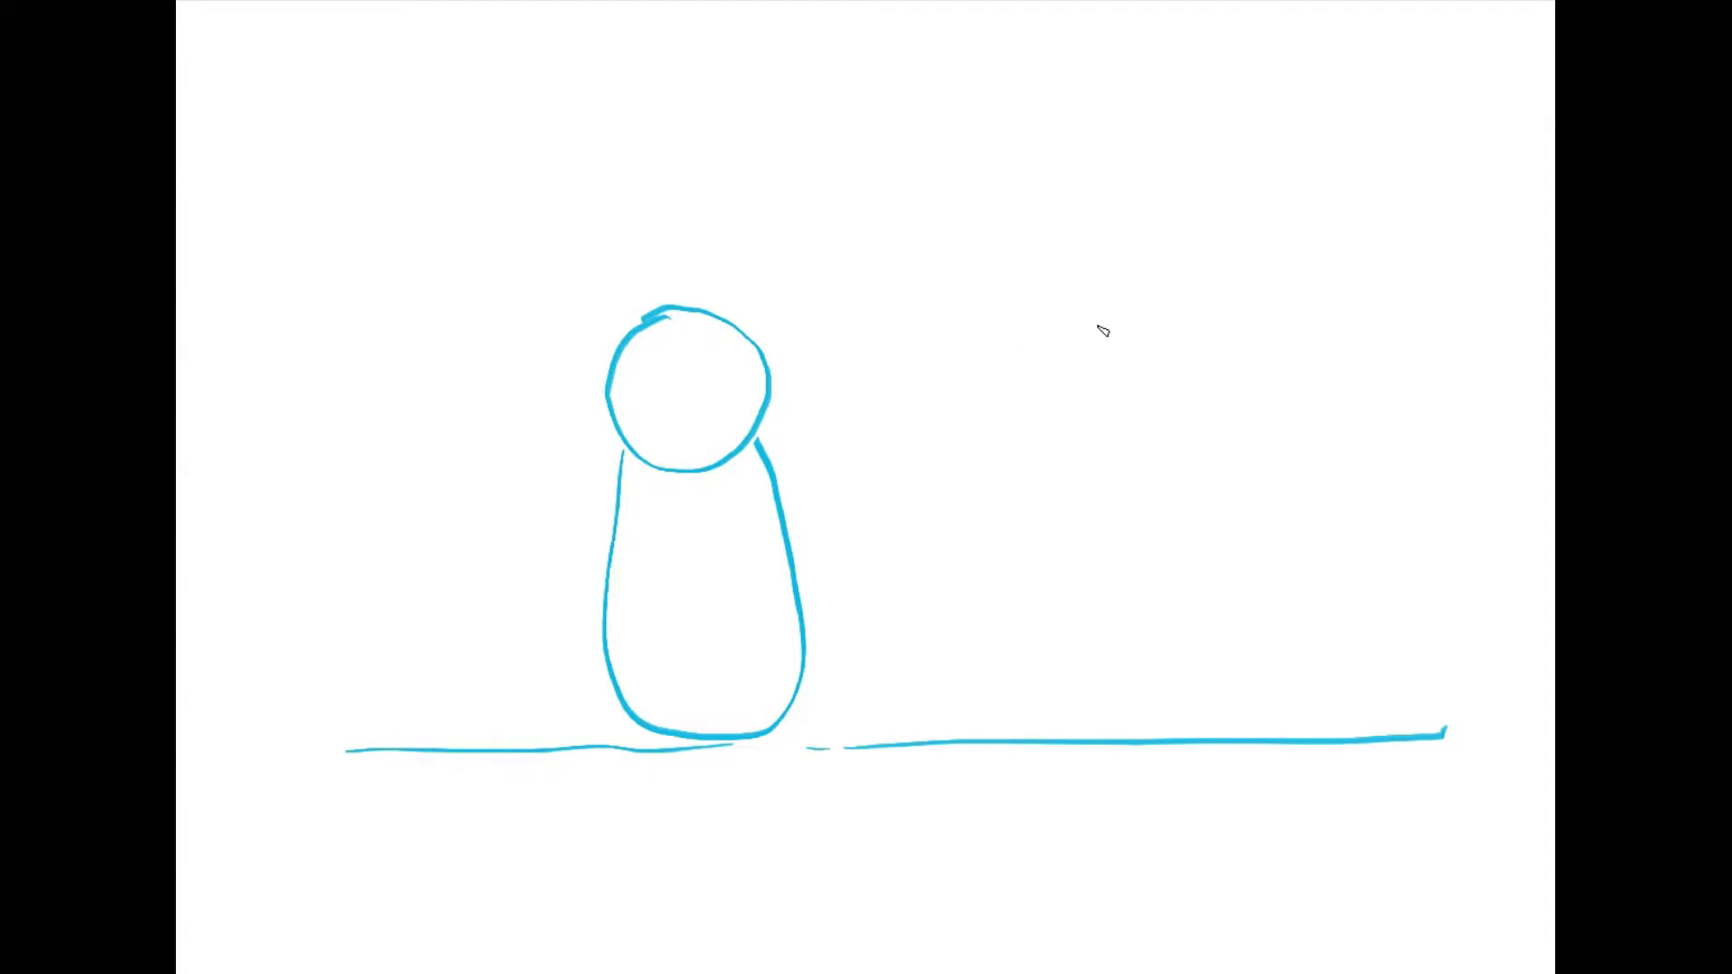
Sketch the second blue figure's left-facing oval snout and tall oval body beneath its head
mouse_move(1102, 331)
left_mouse_down()
mouse_move(994, 353)
mouse_move(1115, 365)
mouse_move(1110, 256)
mouse_move(1237, 329)
mouse_move(1094, 397)
mouse_move(1105, 353)
left_mouse_up()
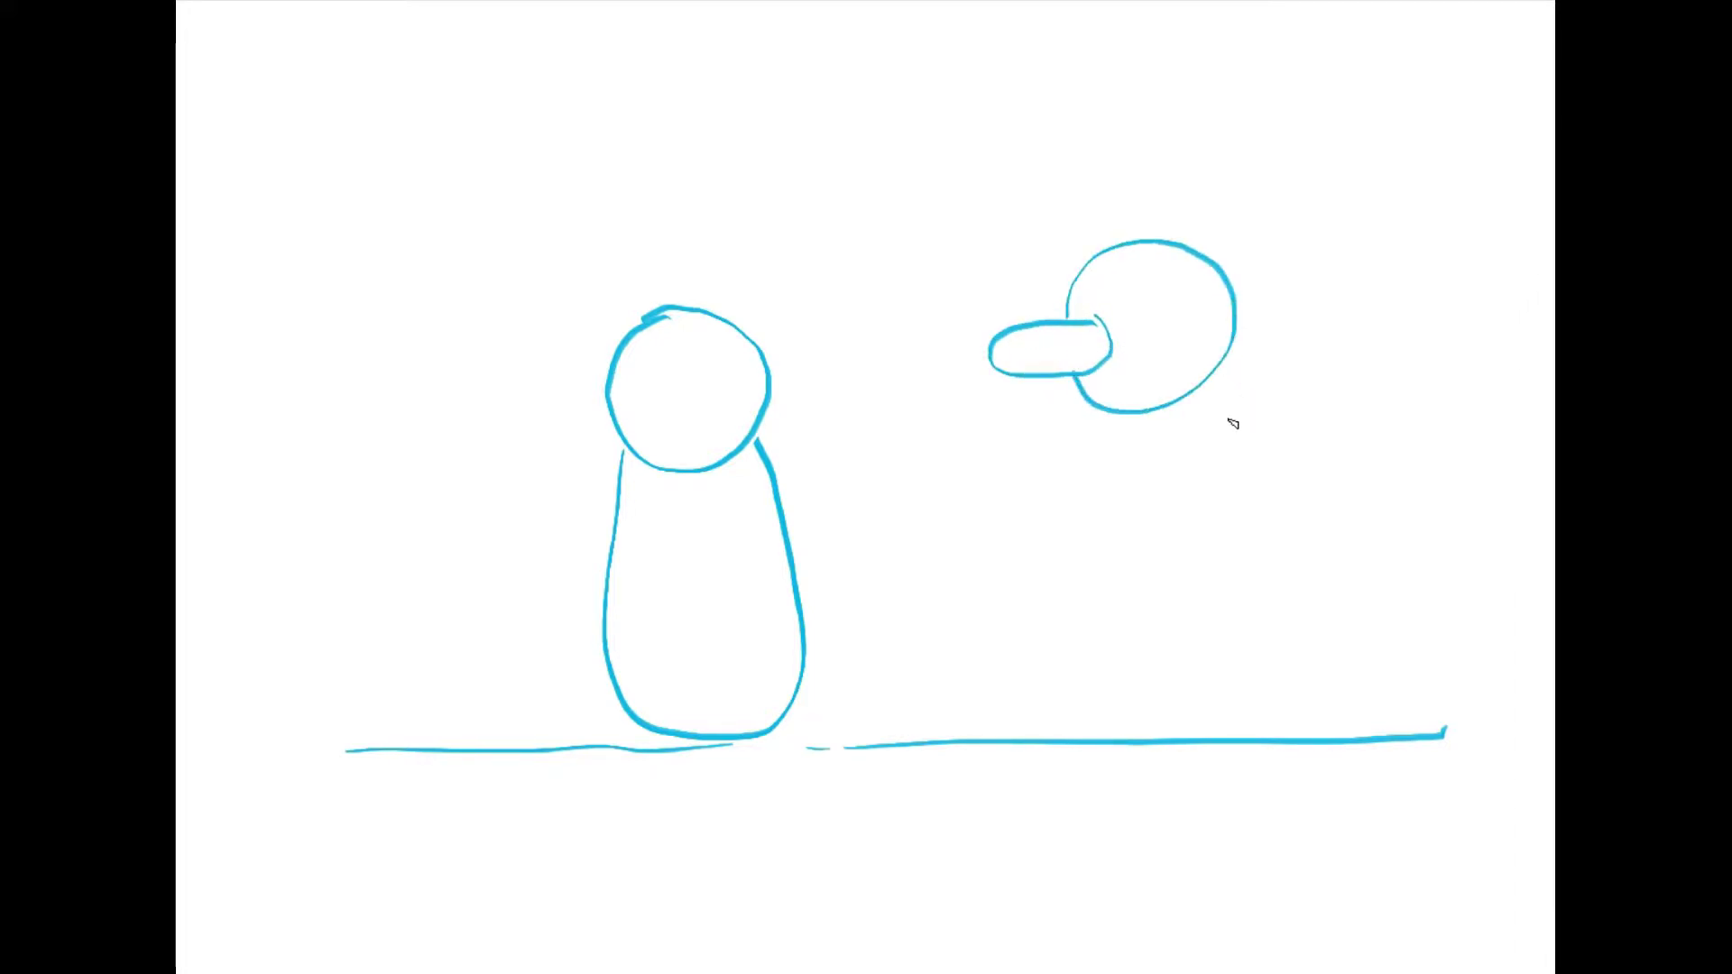
mouse_move(1230, 368)
left_mouse_down()
mouse_move(1221, 542)
mouse_move(1125, 641)
mouse_move(1087, 452)
mouse_move(1097, 413)
mouse_move(1087, 599)
mouse_move(1243, 534)
mouse_move(1232, 339)
left_mouse_up()
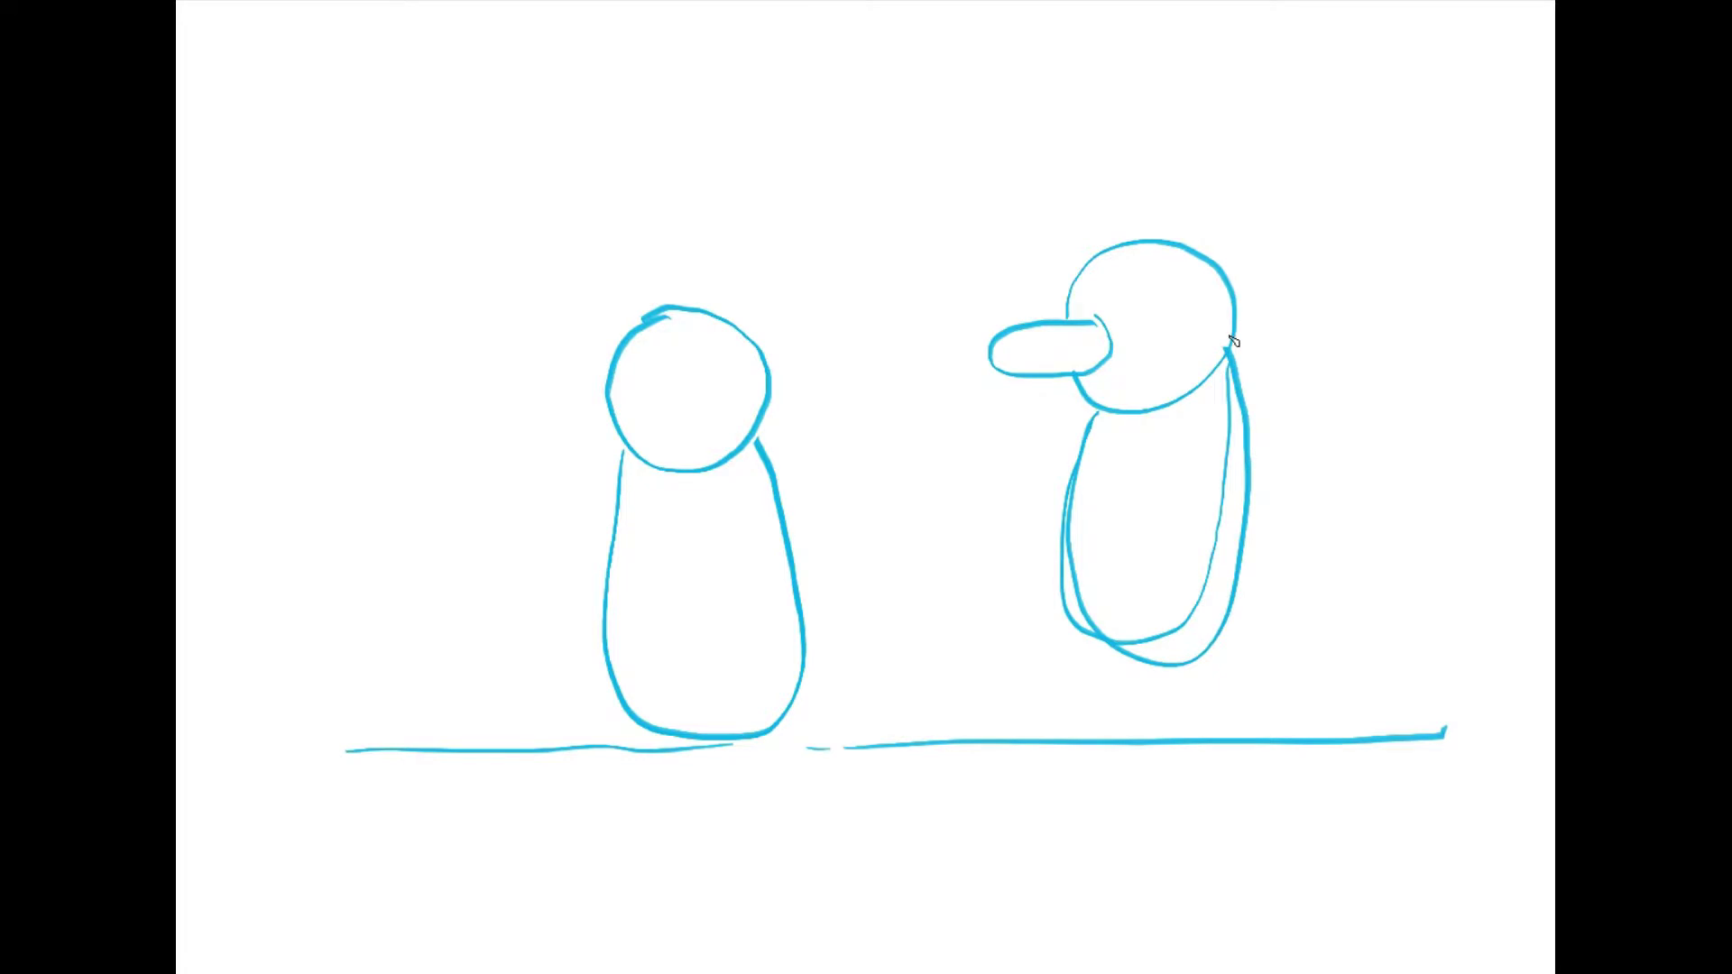